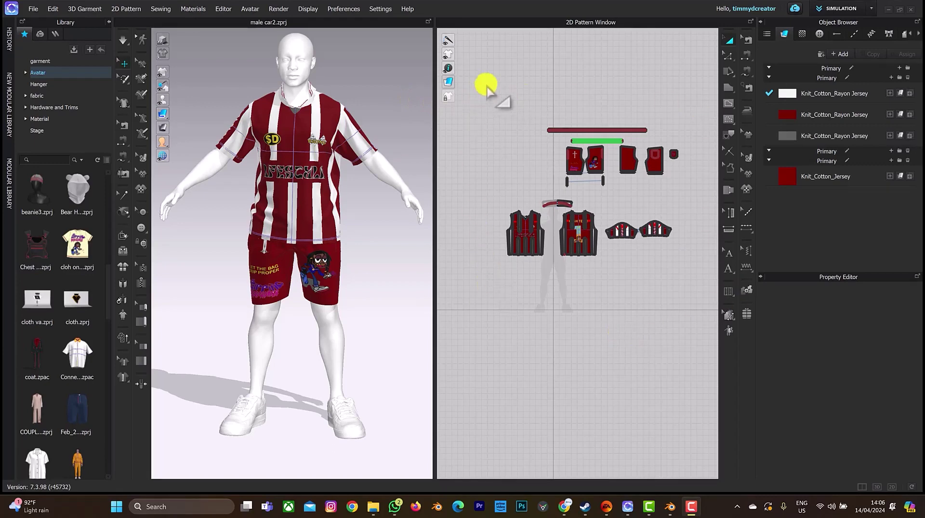
Step: Switch to the UV Editor workspace, select every pattern piece, and pack all UVs into one tile
left_click(858, 8)
left_click(829, 112)
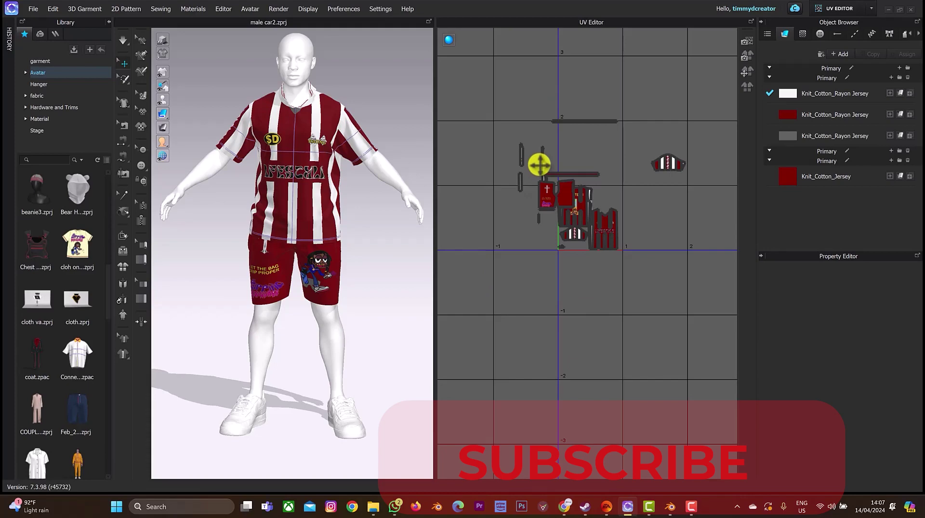
key("ctrl+a")
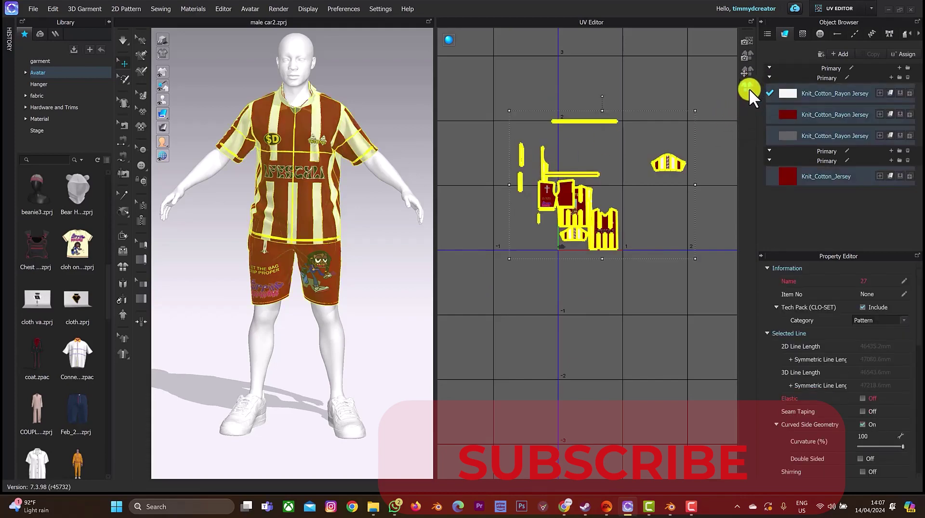
left_click(748, 87)
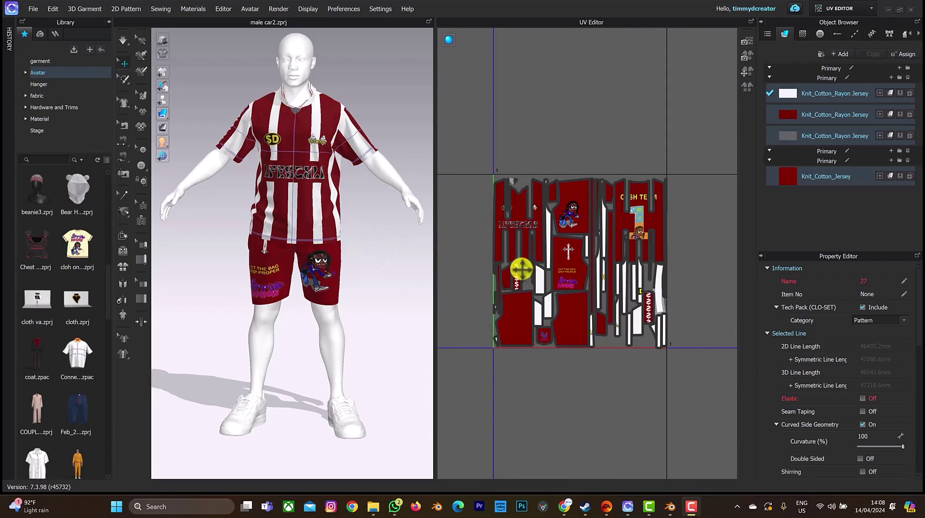
Step: Zoom out and back in to inspect the packed UV tile, then bring up the workspace mode list
scroll(524, 270, "down", 5)
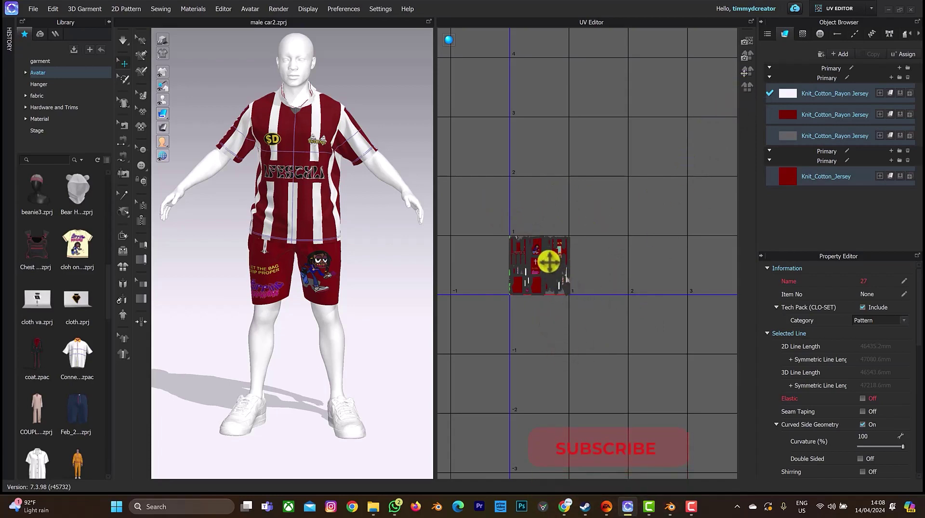
scroll(546, 261, "up", 2)
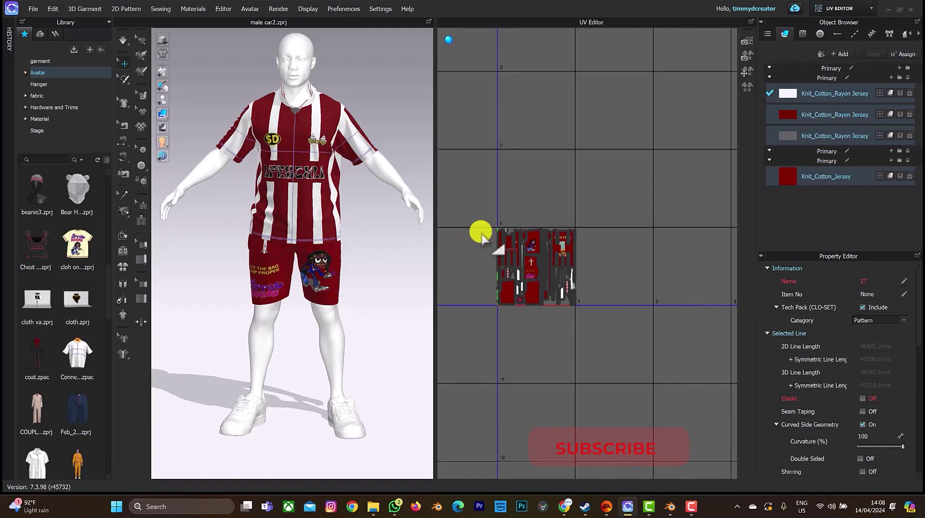
left_click(830, 9)
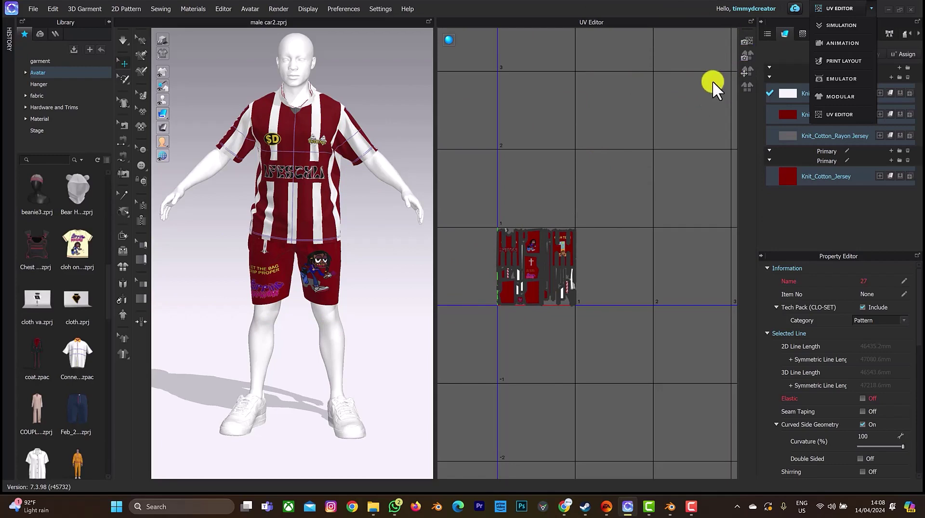
Step: Open Bake Textures for the Selected Tile, saving to a.png in the jersey folder, and select the size value
left_click(746, 53)
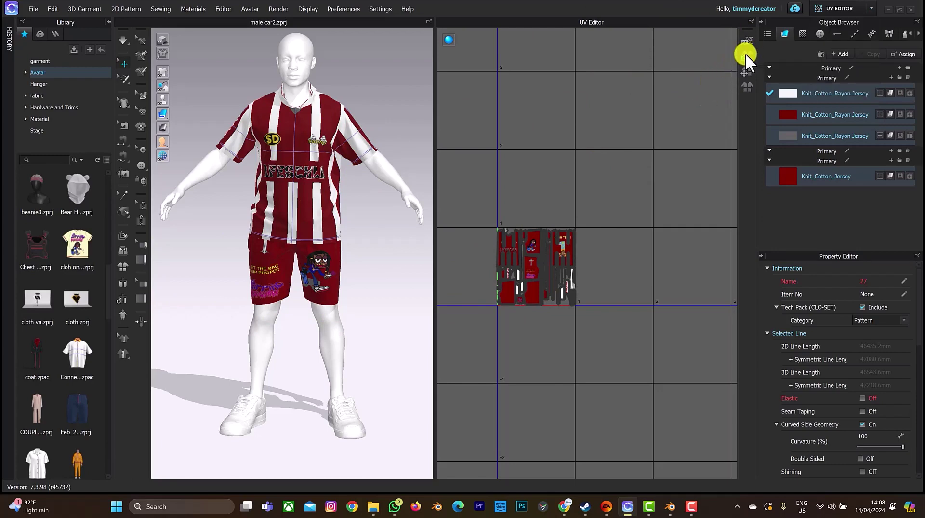
left_click(745, 53)
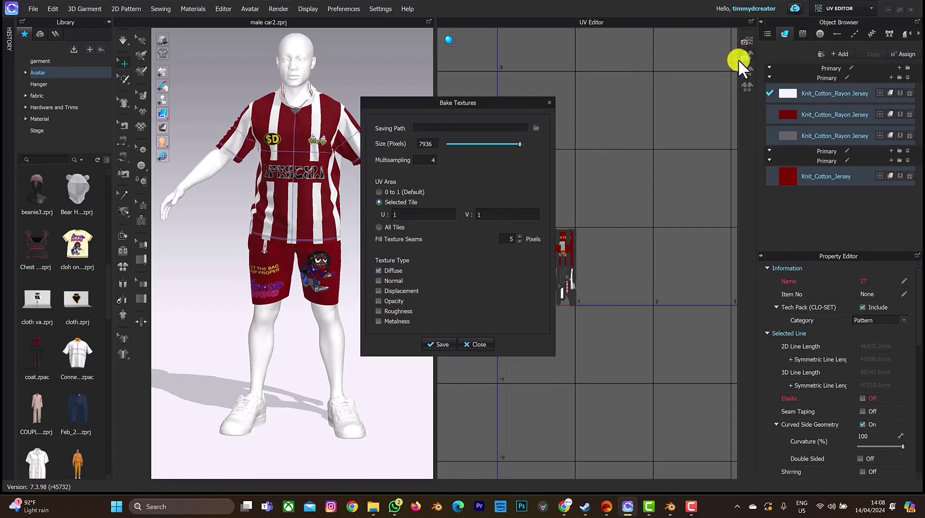
left_click(378, 201)
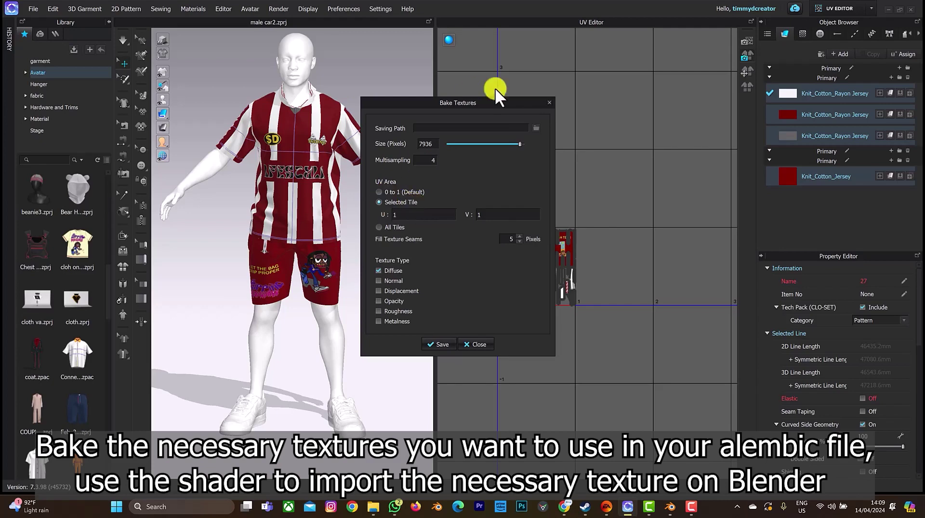
left_click(533, 128)
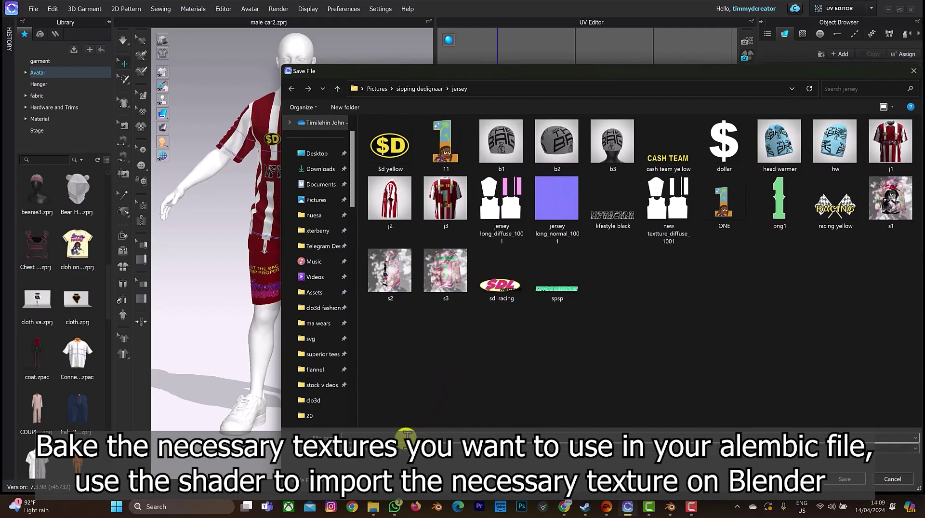
left_click(853, 476)
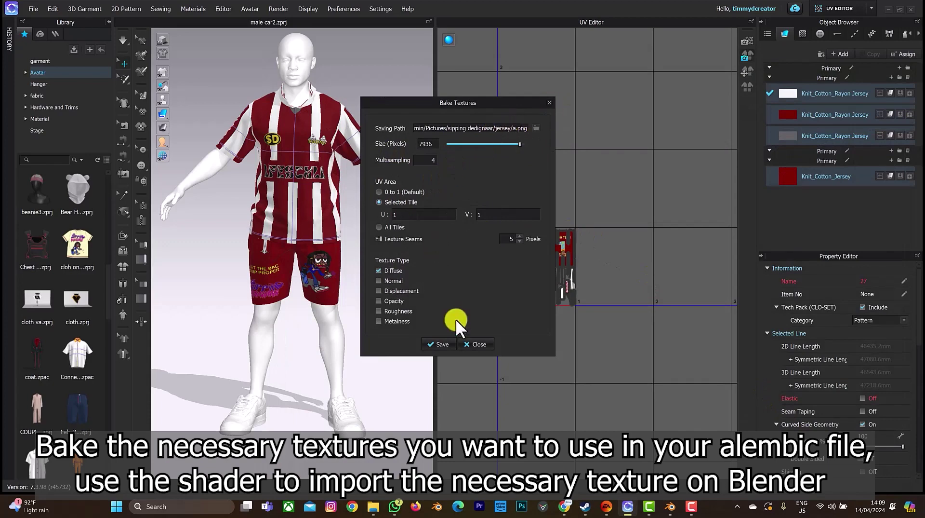
double_click(434, 143)
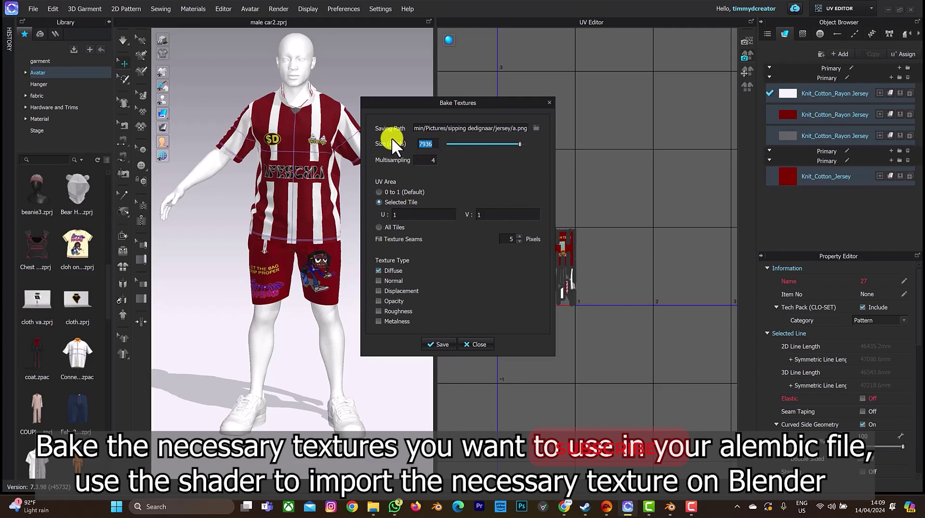
Step: Set the bake texture size to the maximum 8192 pixels
type("1024")
key("Return")
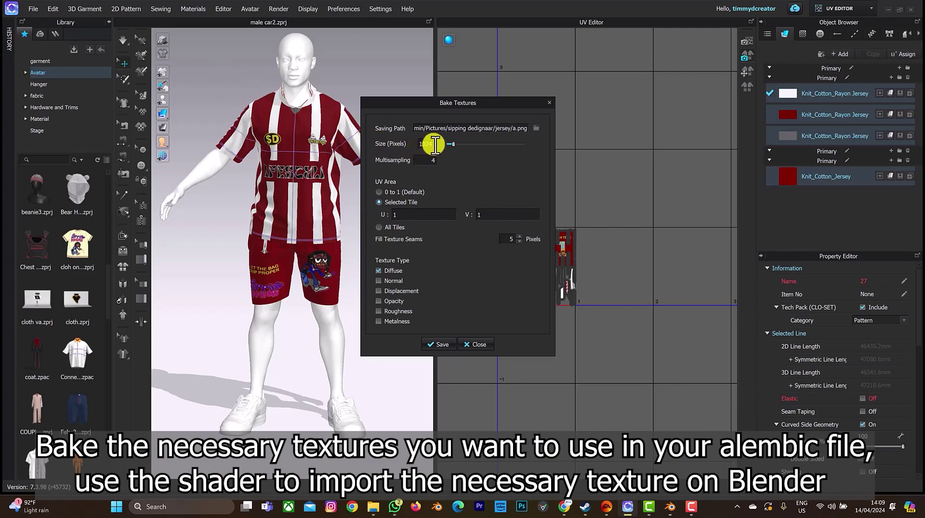
left_click_drag(433, 144, 387, 140)
type("8000")
key("Return")
left_click(516, 145)
left_click_drag(517, 145, 550, 143)
Step: Add the normal map alongside diffuse, bake the textures, and close the bake dialog
left_click(379, 291)
left_click(441, 345)
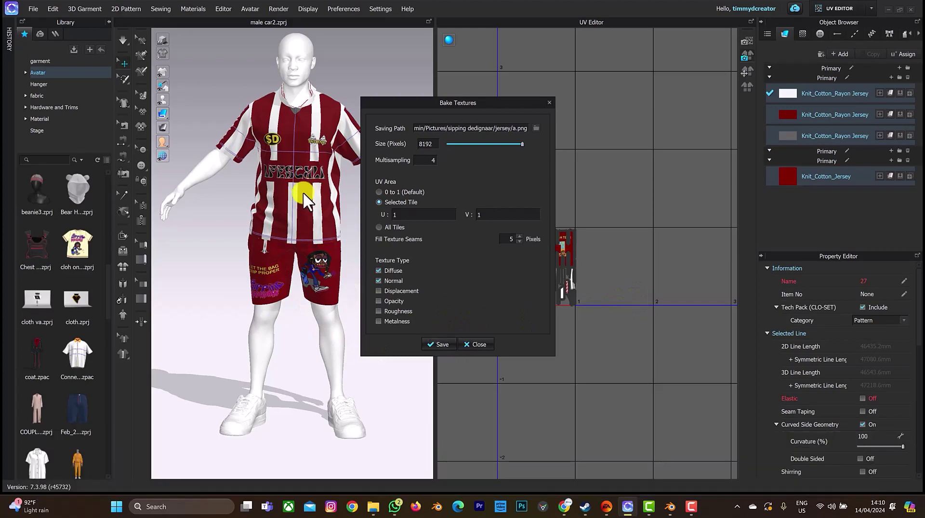
left_click(430, 343)
left_click(474, 344)
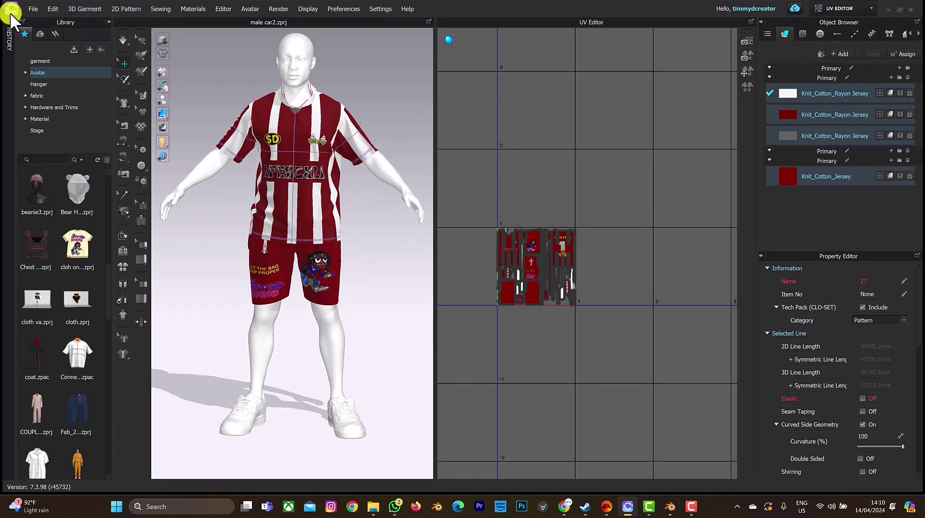
Step: Export the garment as an OBJ named 'jersey test' in the tEST folder
left_click(30, 10)
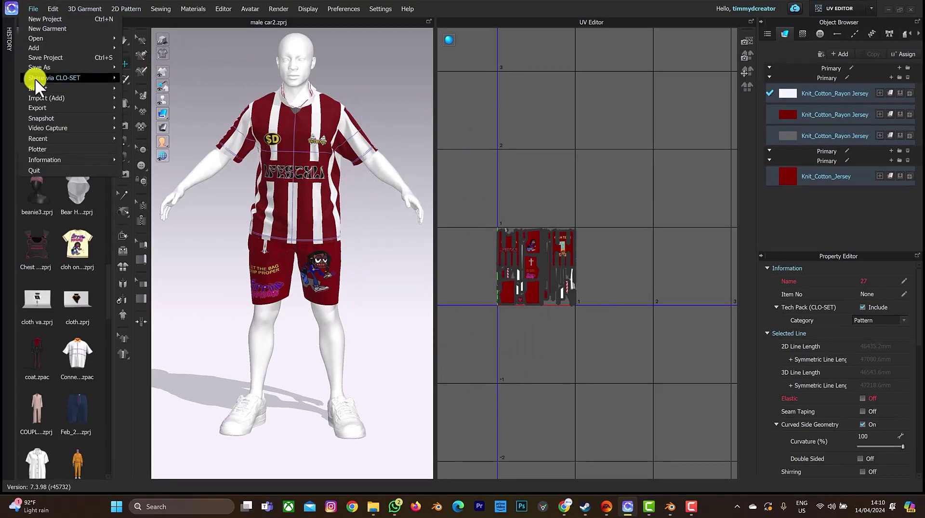
mouse_move(71, 108)
left_click(140, 166)
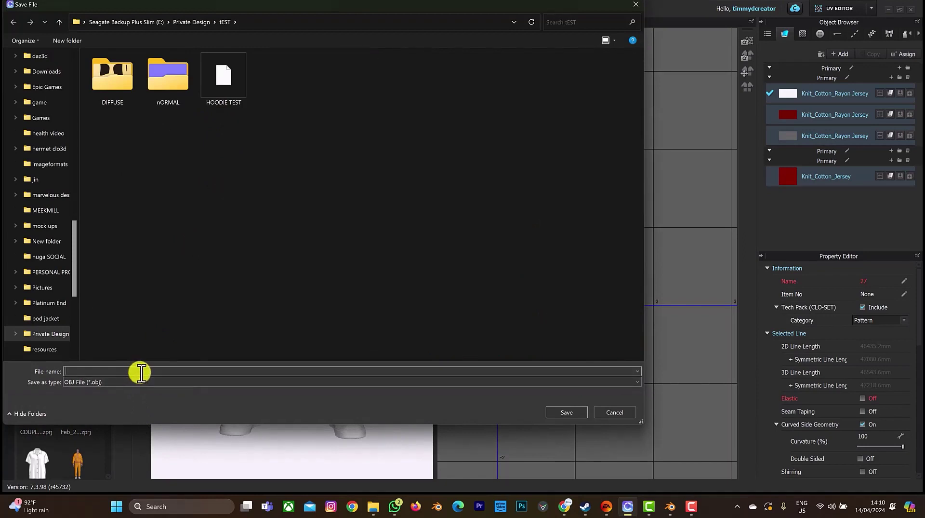
type("jersey tex")
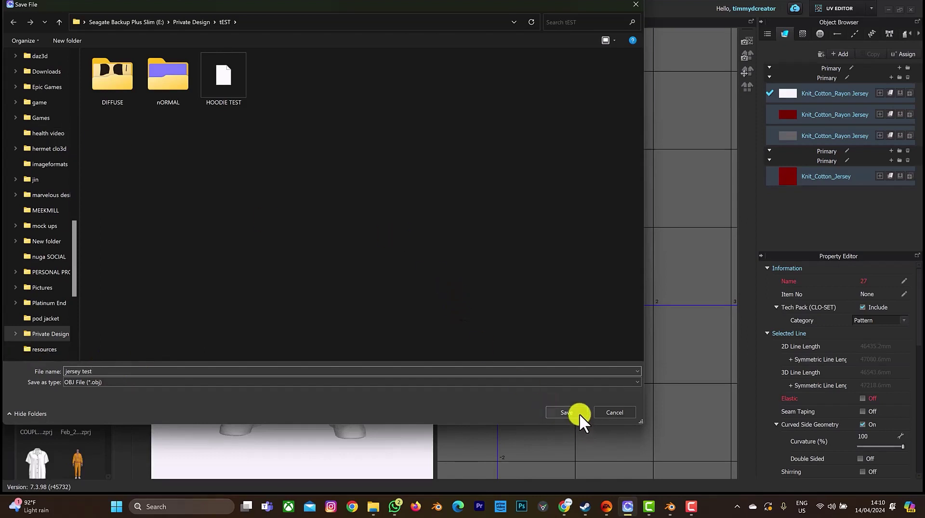
left_click(567, 412)
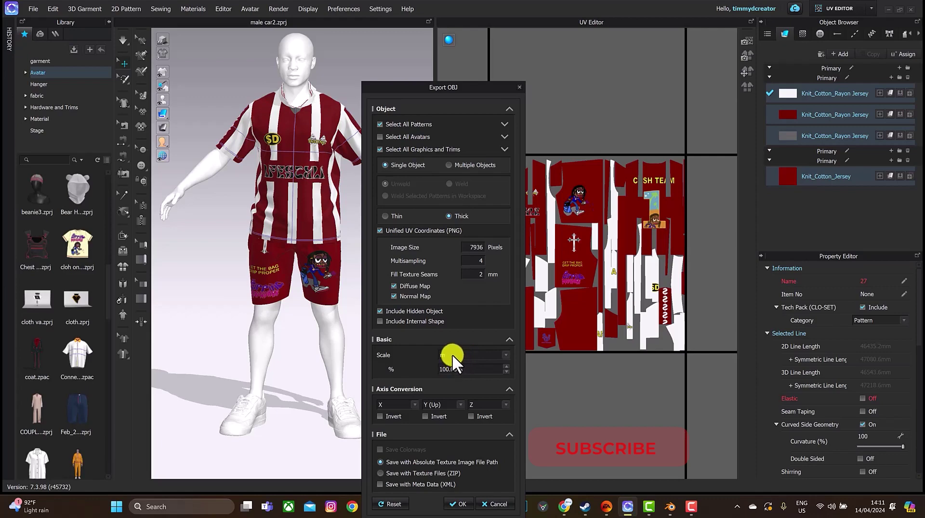
Step: Confirm the OBJ export in metres at 100% with unified UVs and diffuse and normal maps
double_click(452, 369)
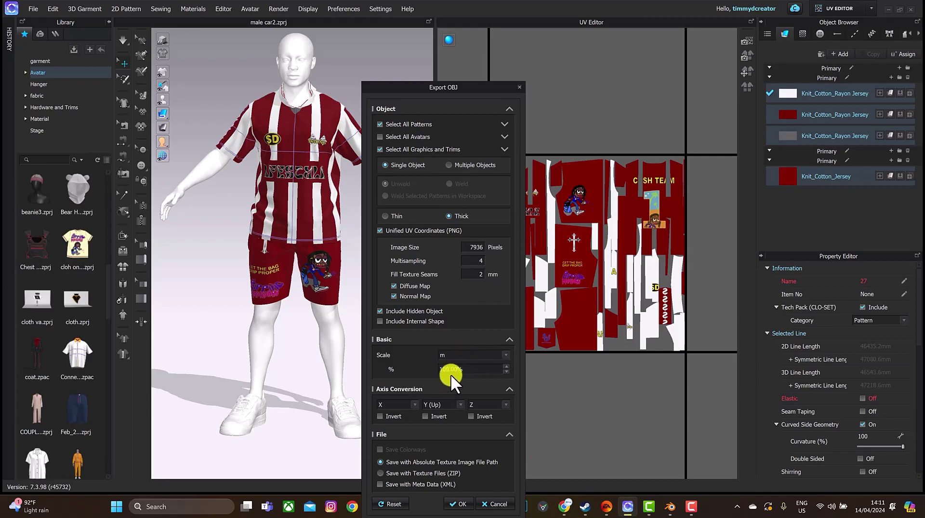
left_click(461, 360)
left_click(458, 503)
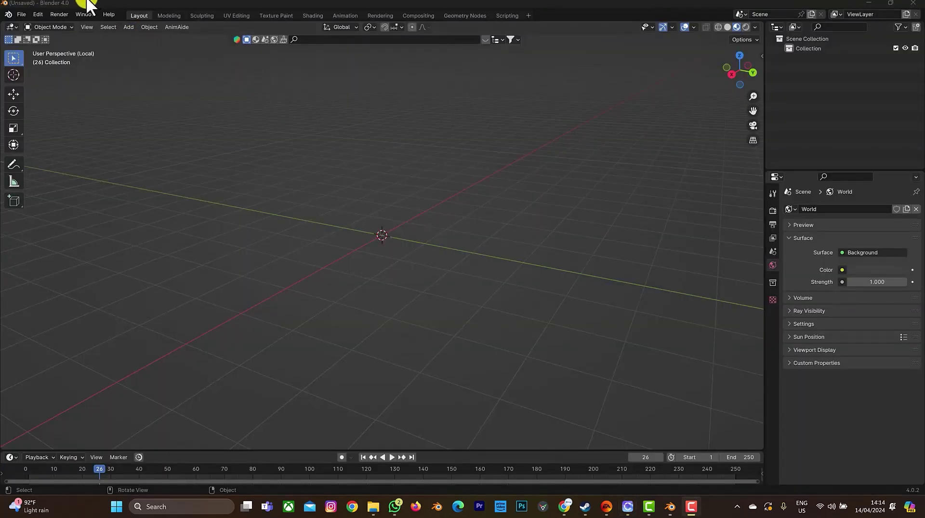
Step: Import E:\Private Design\tEST\jersey test.obj into the Blender scene as a Wavefront OBJ
left_click(22, 14)
mouse_move(55, 155)
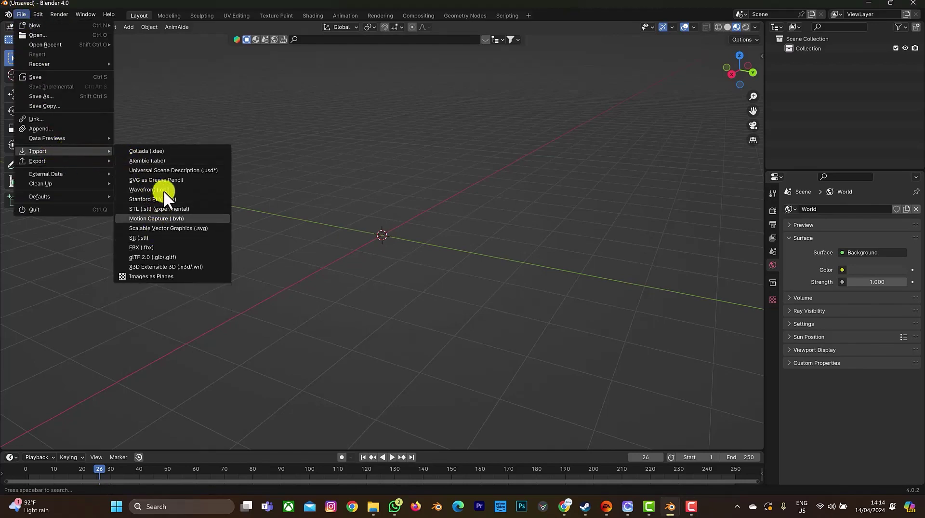
left_click(162, 190)
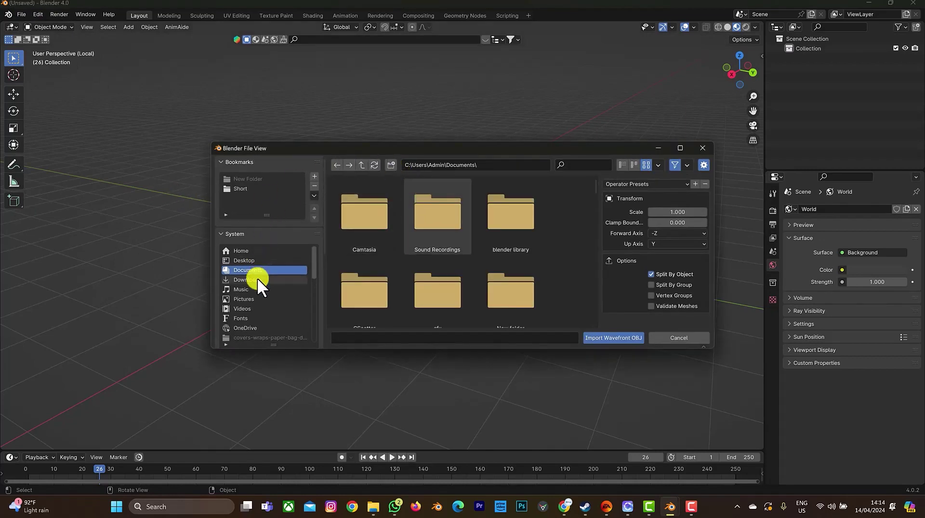
left_click(681, 147)
left_click(73, 238)
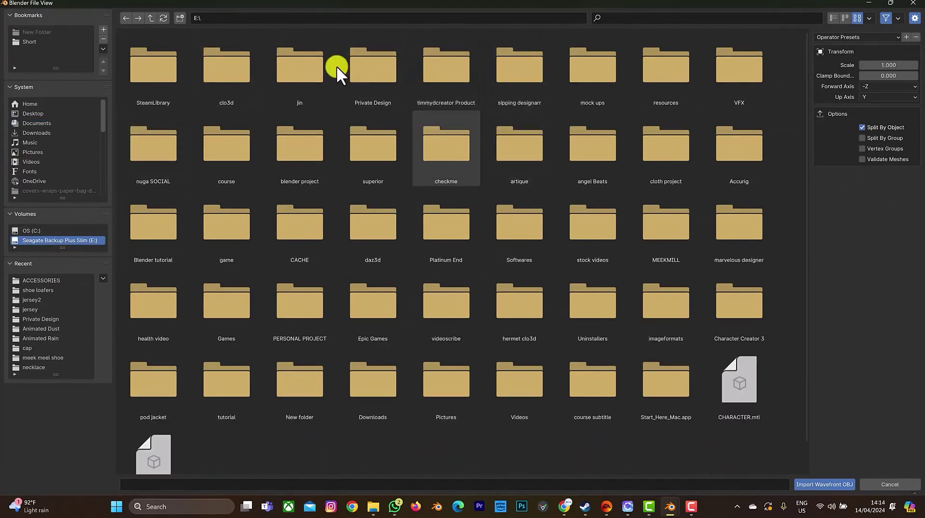
double_click(365, 70)
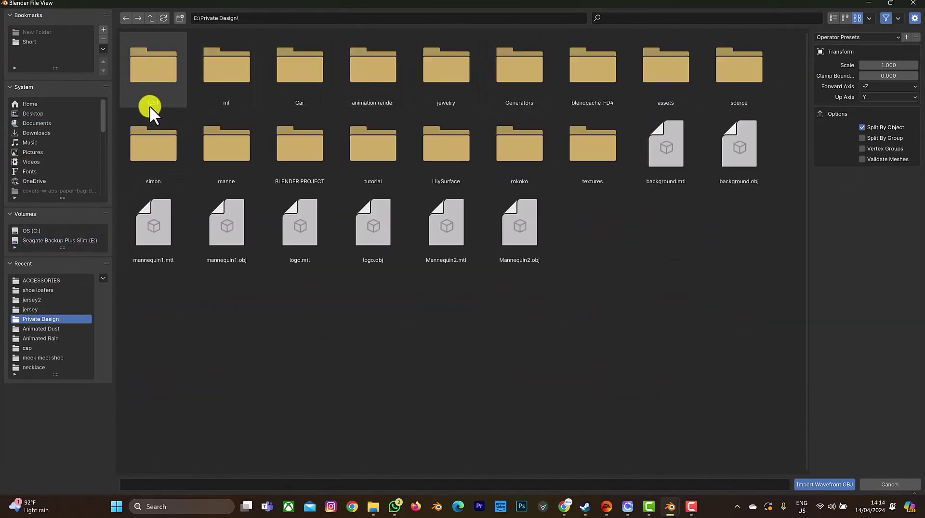
double_click(150, 101)
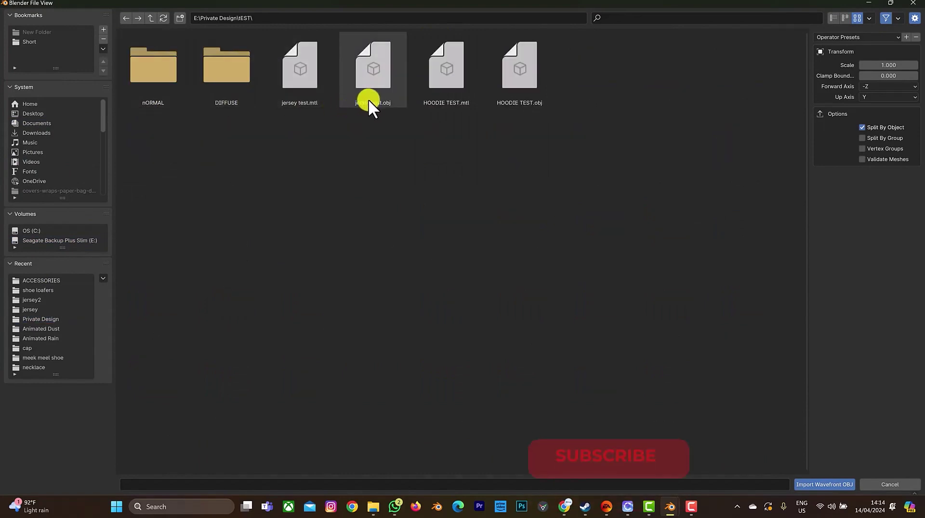
left_click(375, 99)
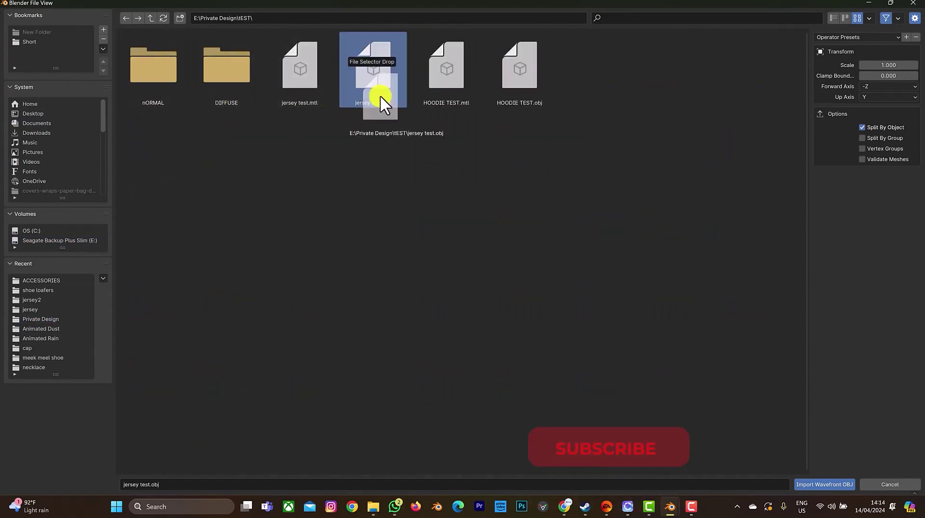
left_click(814, 484)
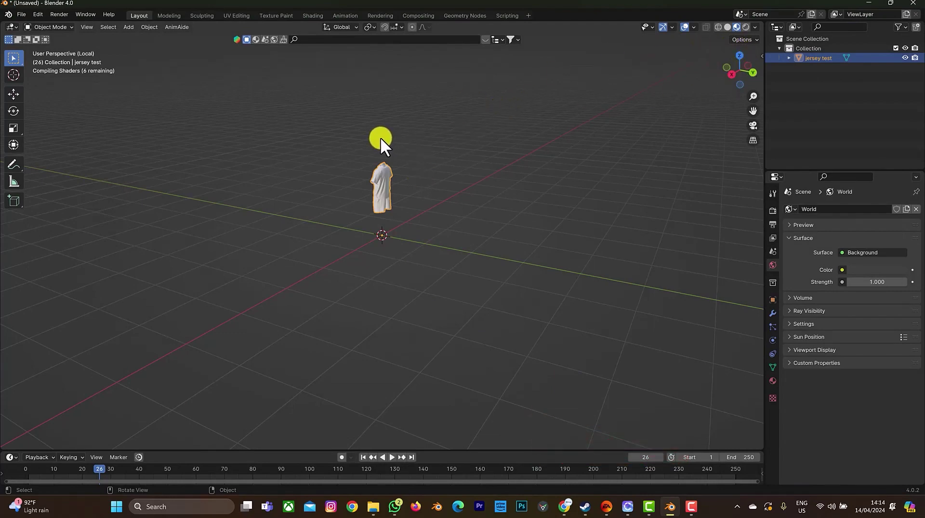
scroll(381, 140, "up", 10)
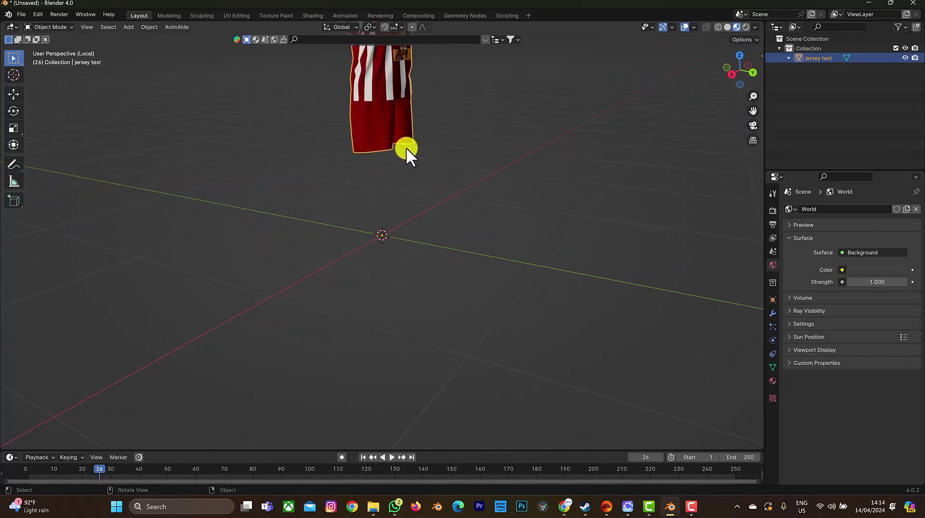
scroll(600, 45, "up", 2)
left_click_drag(750, 123, 470, 96)
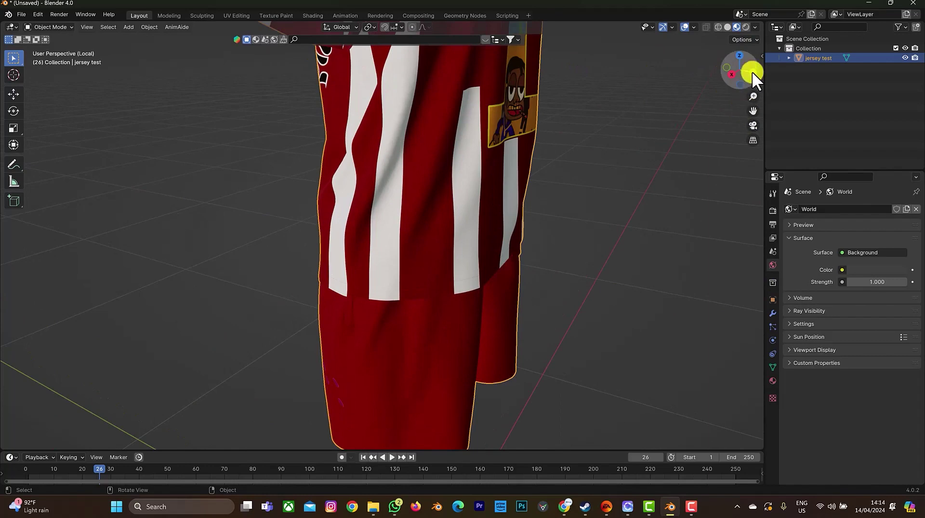
left_click_drag(752, 71, 685, 69)
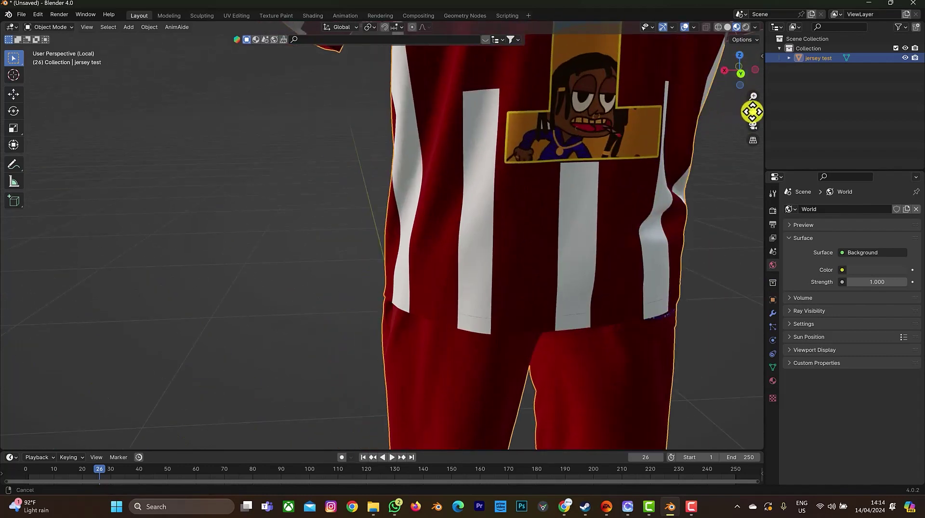
left_click_drag(753, 111, 698, 388)
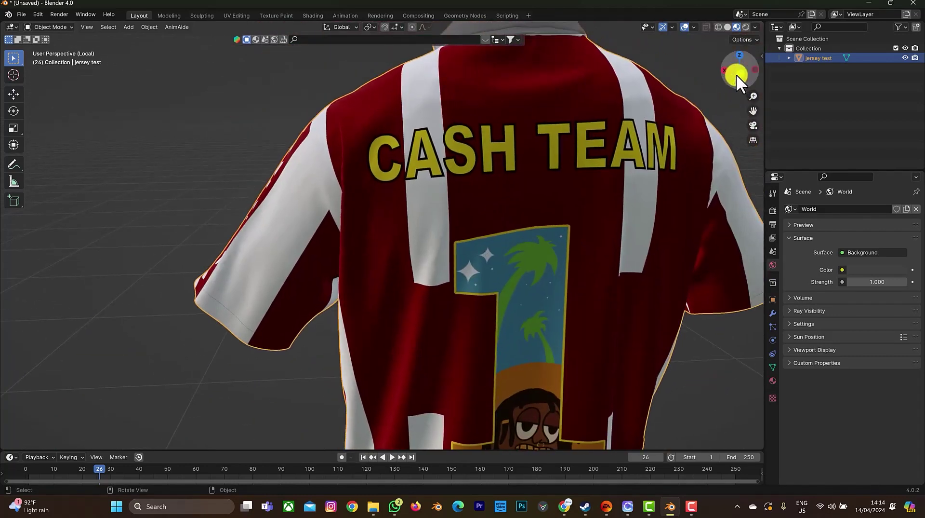
left_click_drag(736, 74, 217, 52)
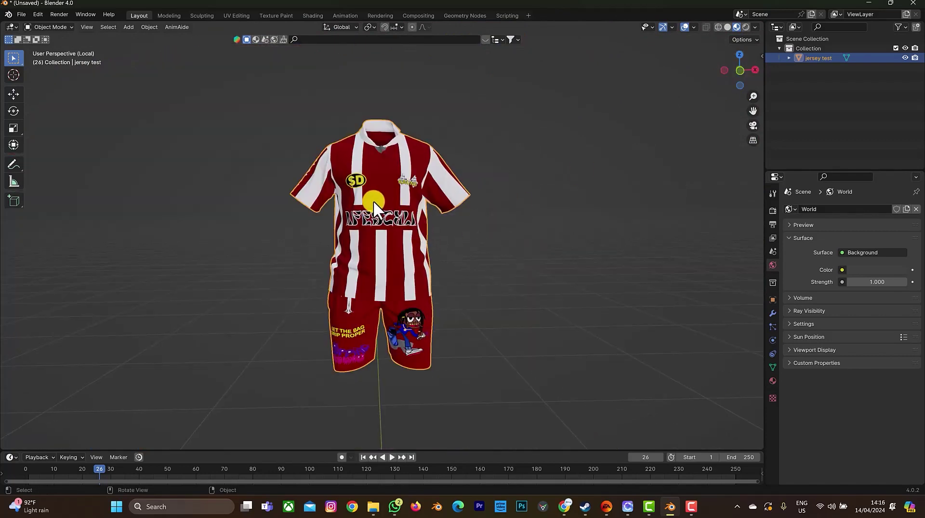
scroll(372, 200, "up", 3)
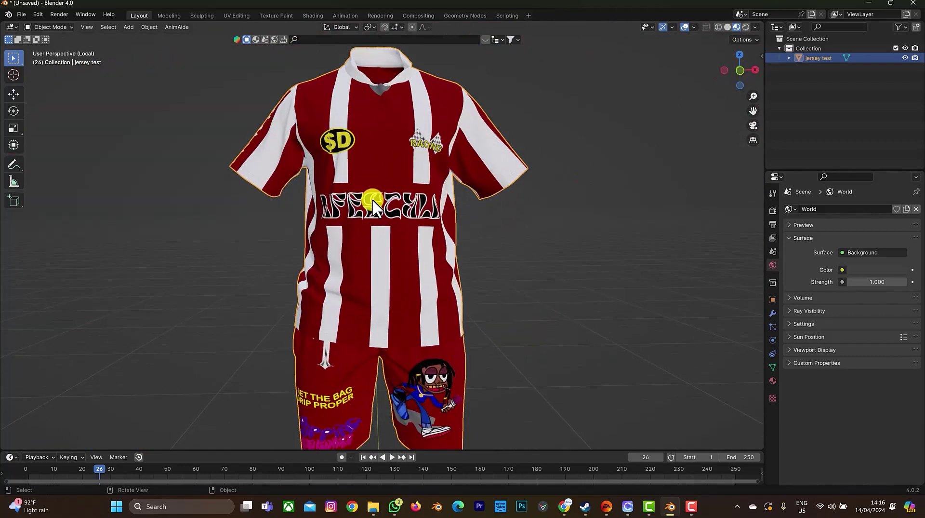
scroll(371, 198, "down", 5)
Step: Add a plane and scale it up into a large floor under the kit
key("shift+a")
mouse_move(354, 212)
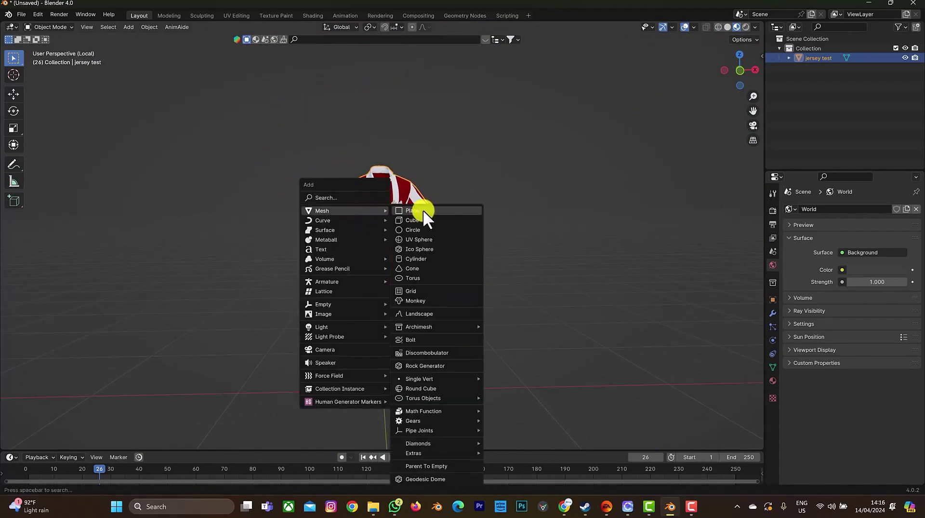
left_click(423, 210)
key("s")
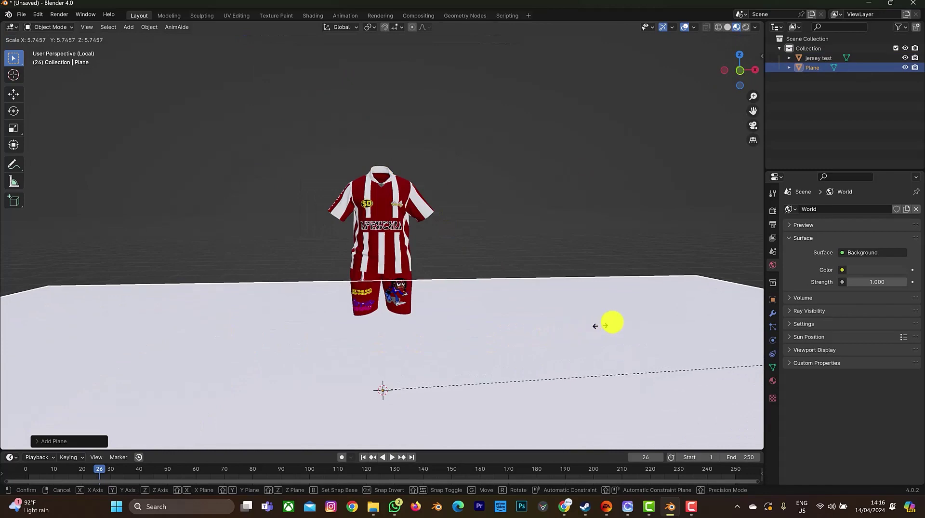
left_click(576, 311)
Step: Add an area light raised above the jersey, with size 3.22 m and power 50 W
key("shift+a")
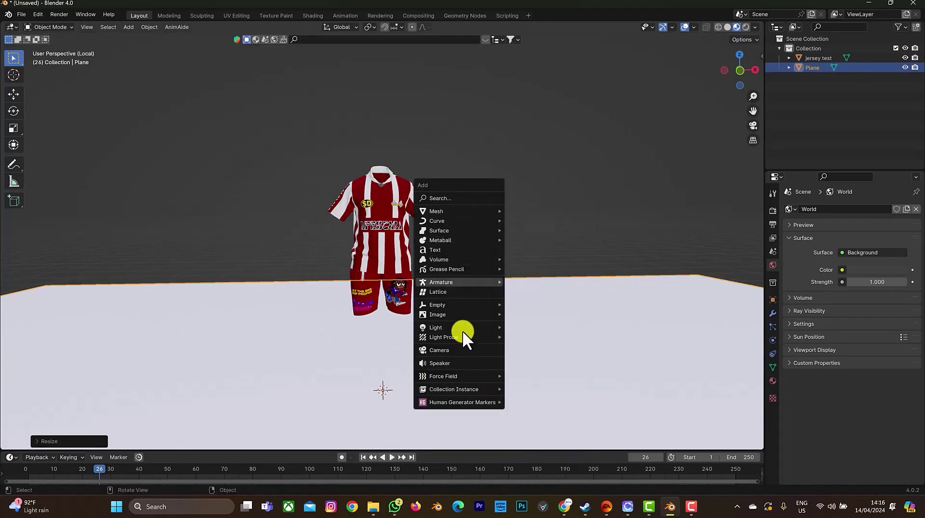
mouse_move(464, 327)
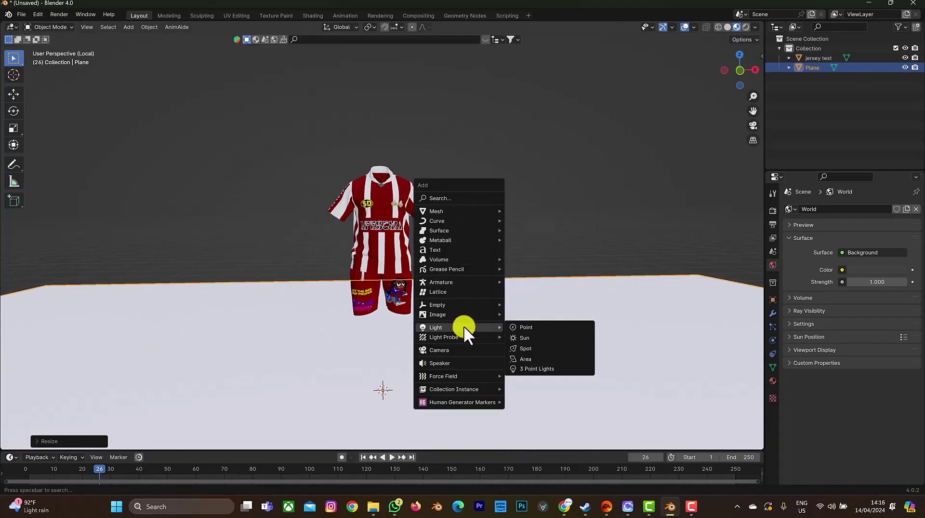
left_click(539, 359)
key("g")
key("z")
left_click(470, 52)
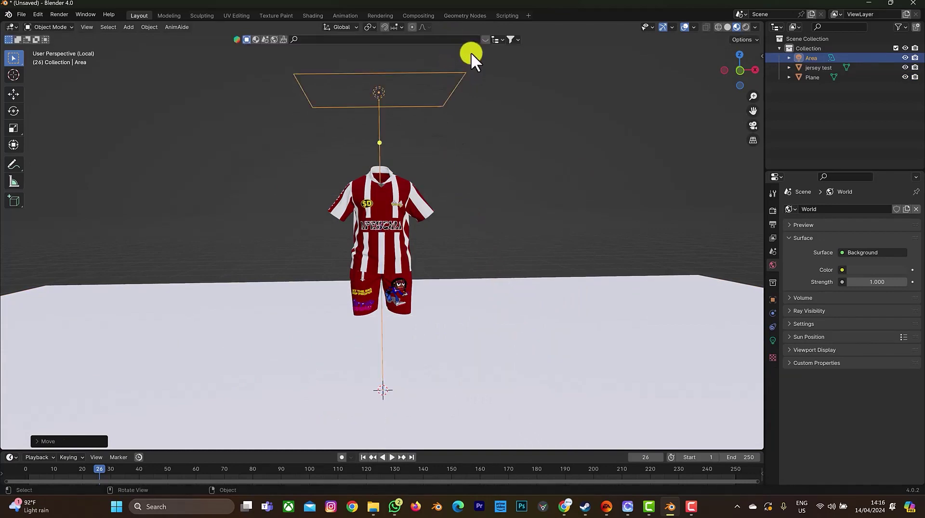
left_click(773, 340)
left_click_drag(871, 291, 207, 302)
left_click_drag(871, 275, 3, 239)
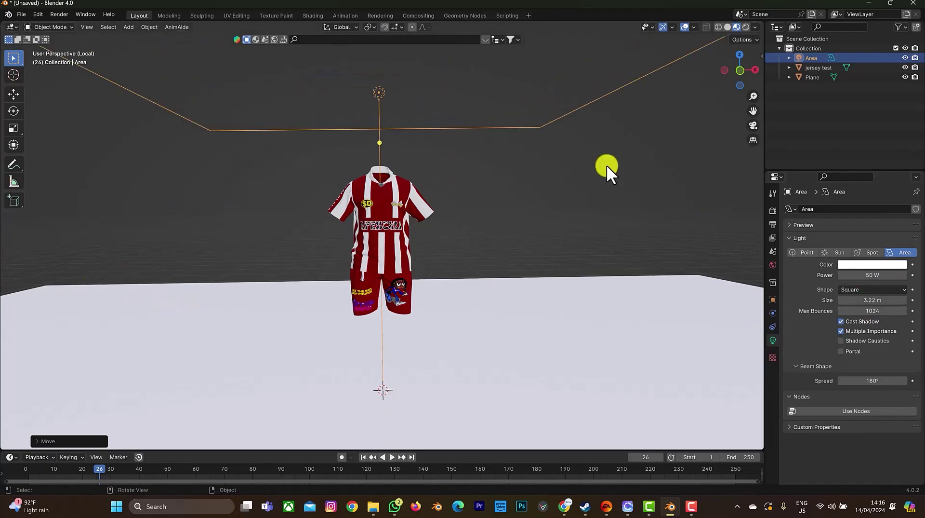
left_click(771, 220)
left_click(772, 211)
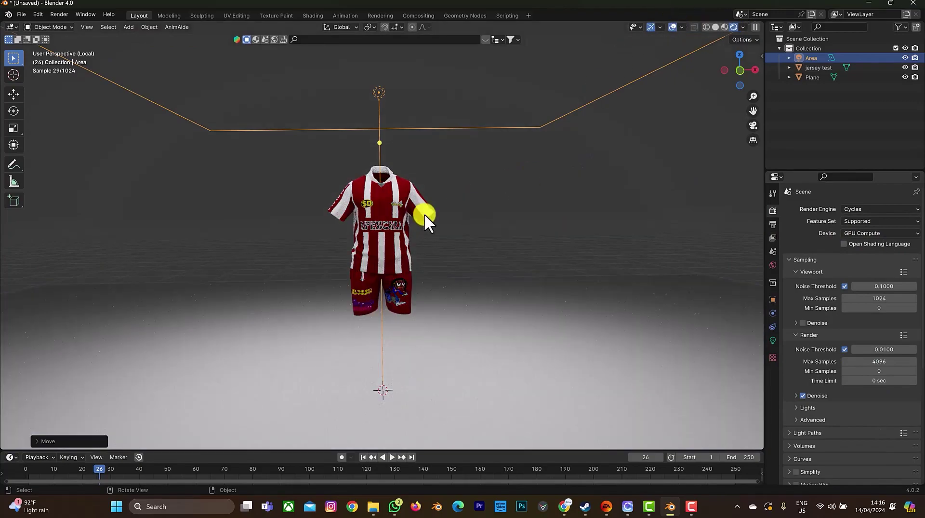
Step: Zoom and pan the Cycles preview down the jersey front to inspect the rendered kit
scroll(400, 234, "up", 8)
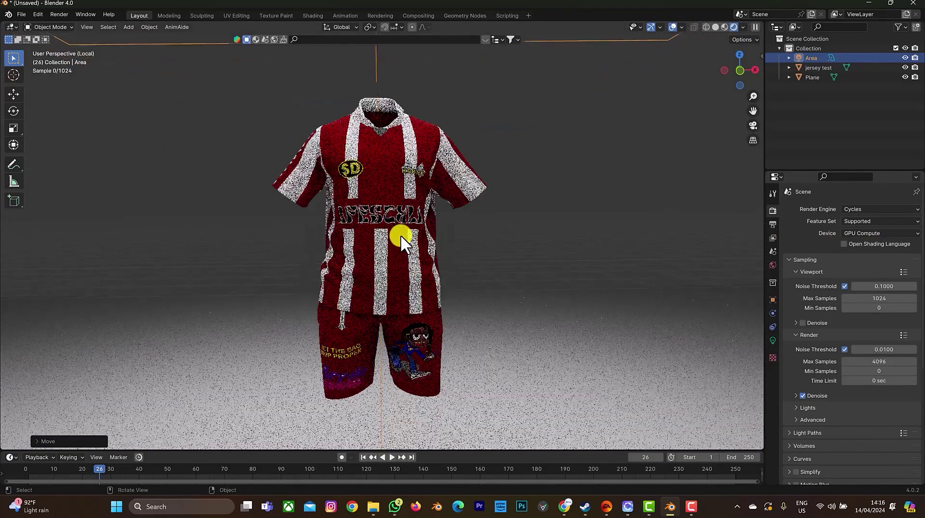
scroll(403, 232, "up", 3)
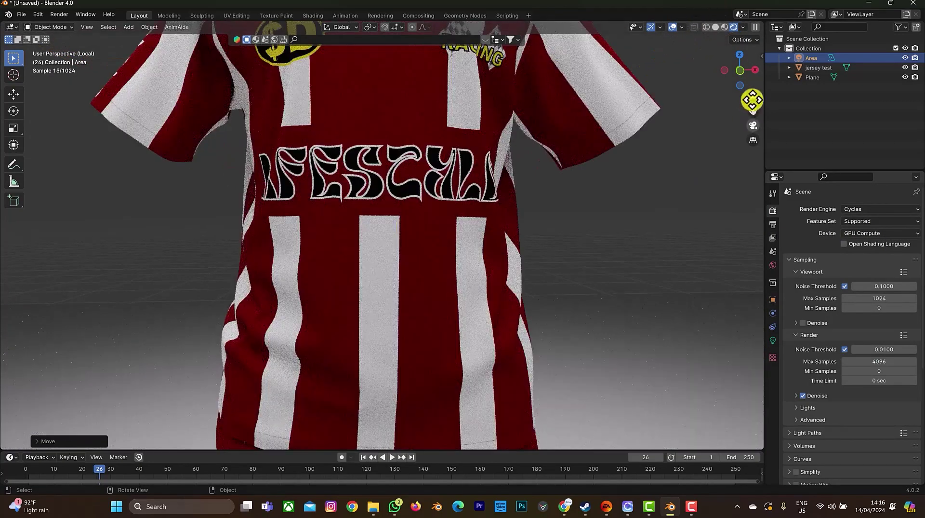
left_click_drag(753, 105, 758, 186)
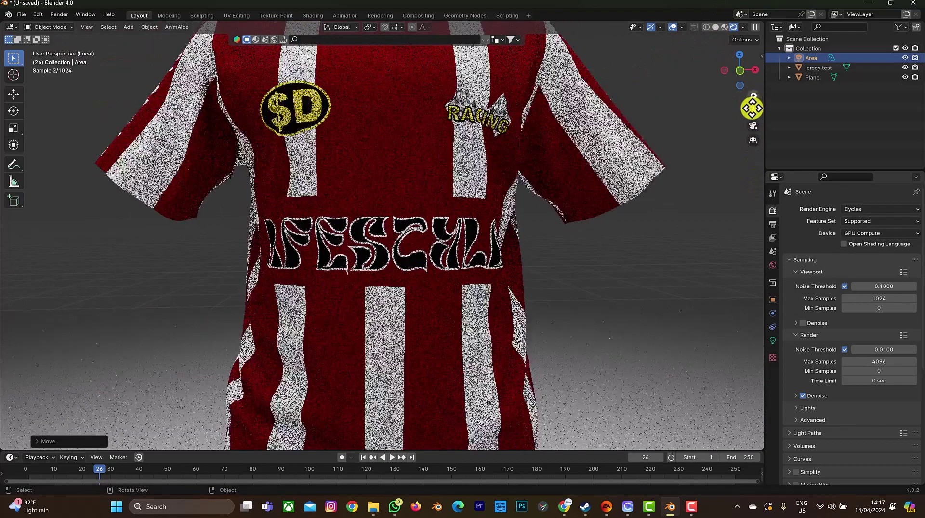
scroll(536, 198, "down", 8)
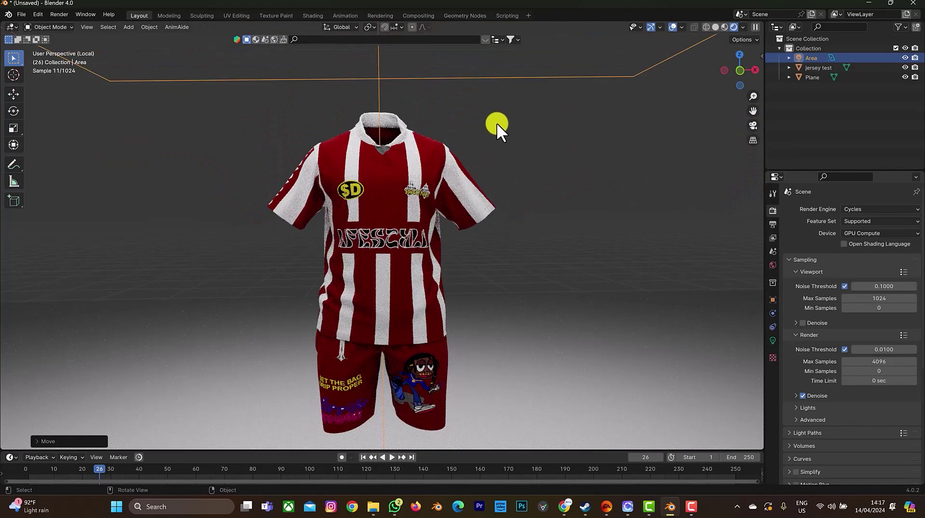